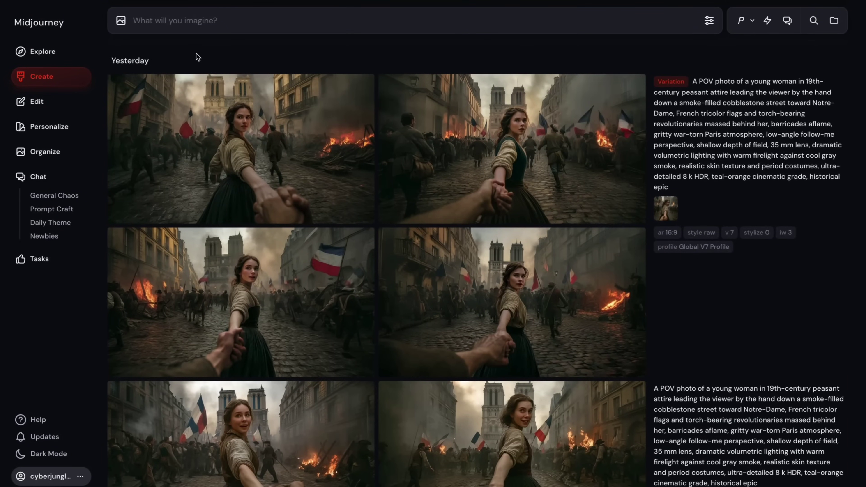
# Upload the desert cyborg warrior PNG (magnifics_mystic-kdL4IM...nyg.png) to the image library after previewing it
pyautogui.click(121, 21)
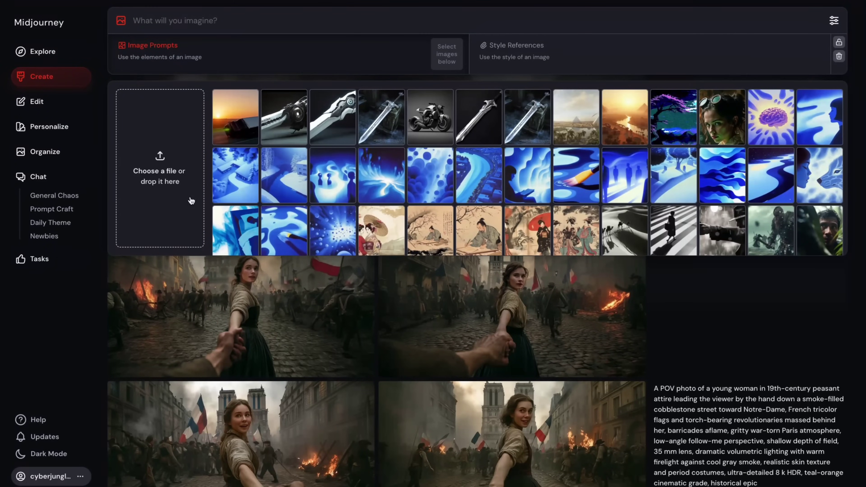
pyautogui.click(167, 199)
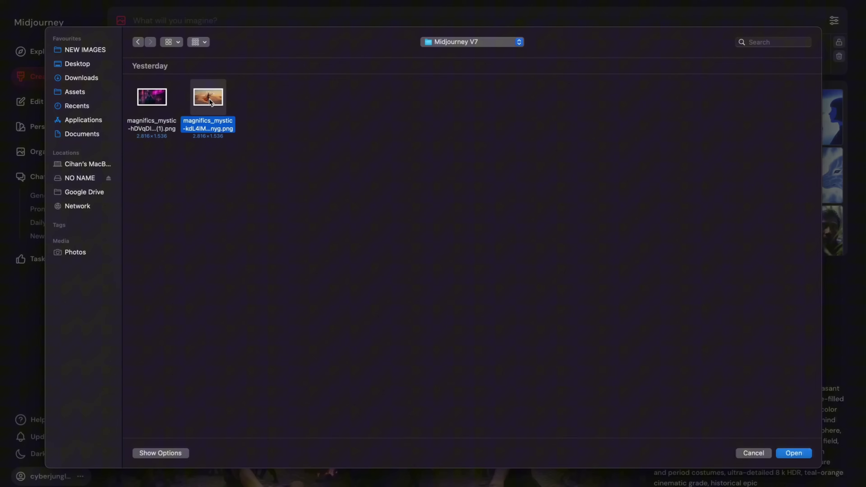
pyautogui.press('space')
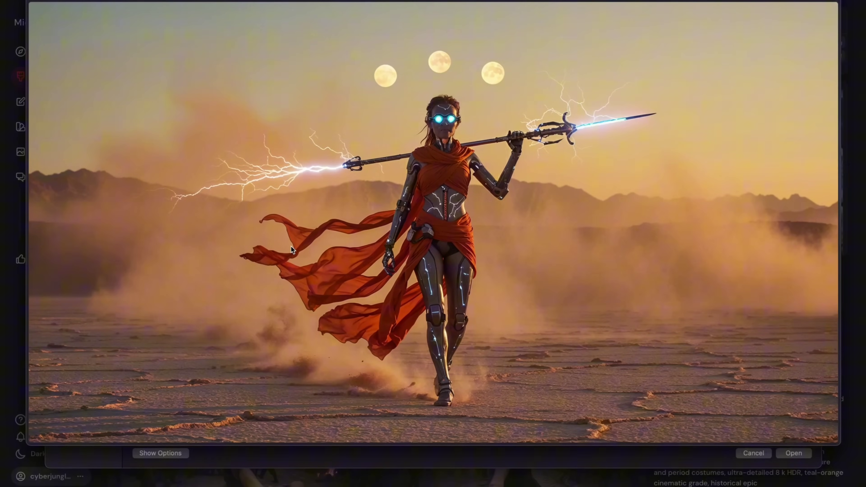
pyautogui.press('space')
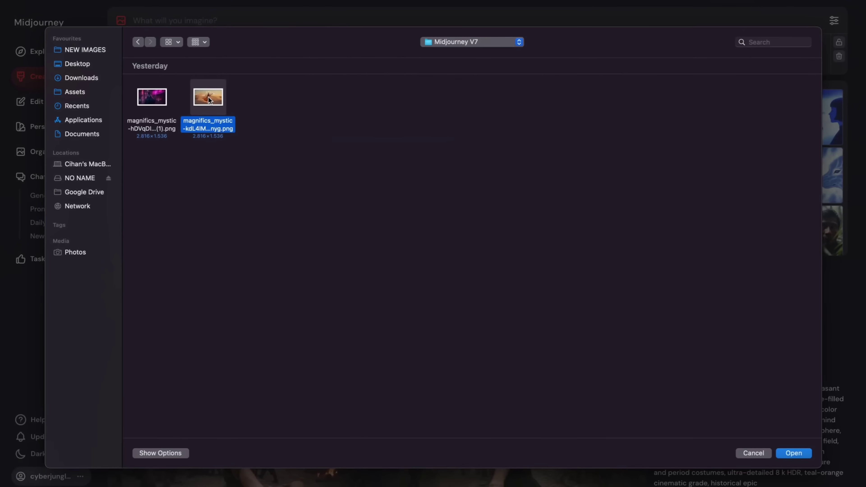
pyautogui.press('Return')
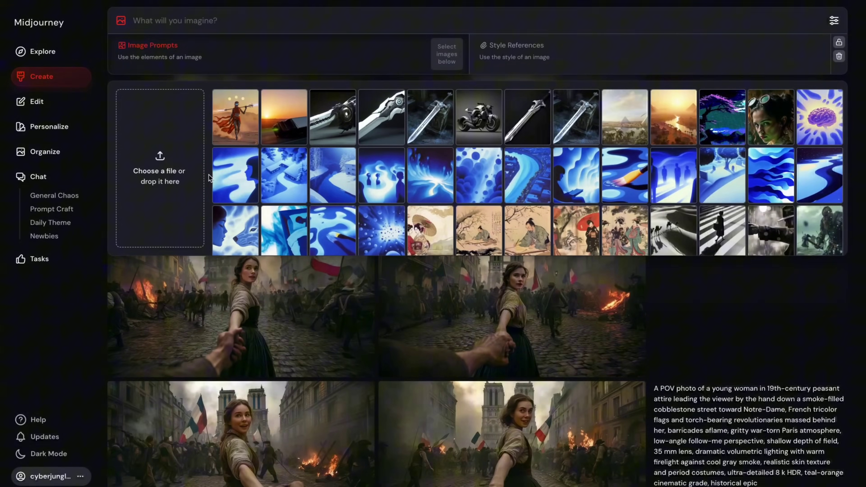
# Build the prompt from the warrior's first subject and dust-clouds-and-three-moons descriptor, prefixed 'Cinematic photo of'
pyautogui.moveTo(243, 123)
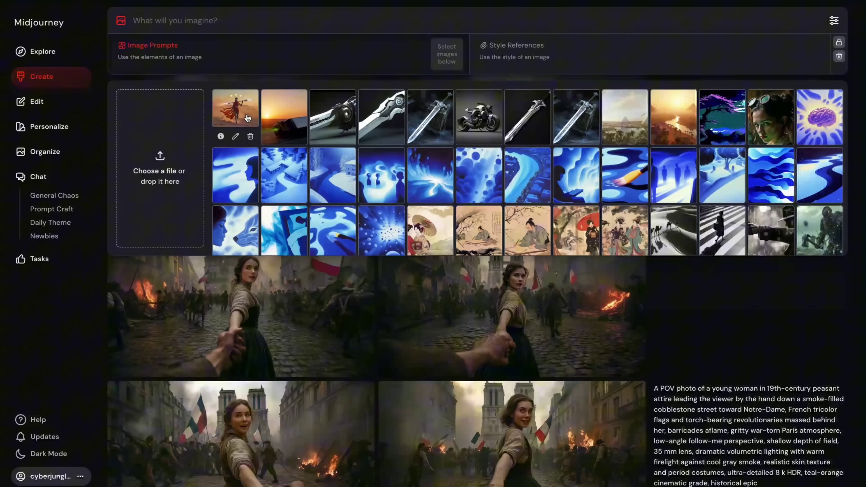
pyautogui.click(220, 136)
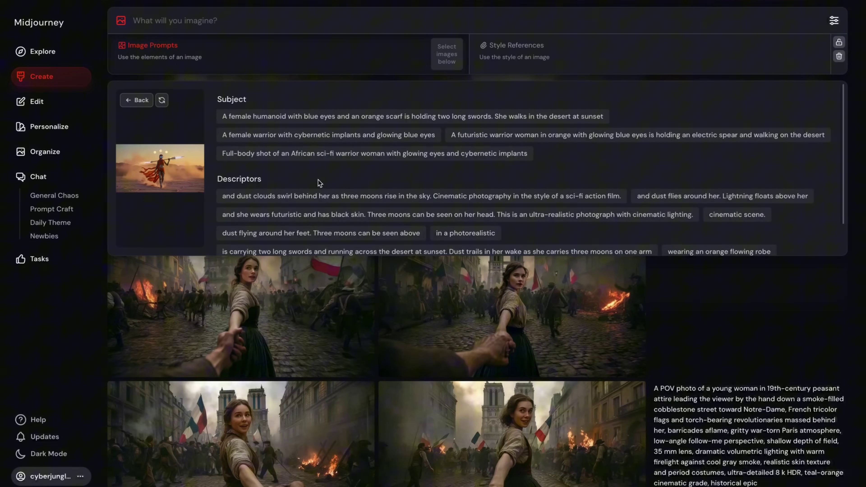
pyautogui.click(323, 119)
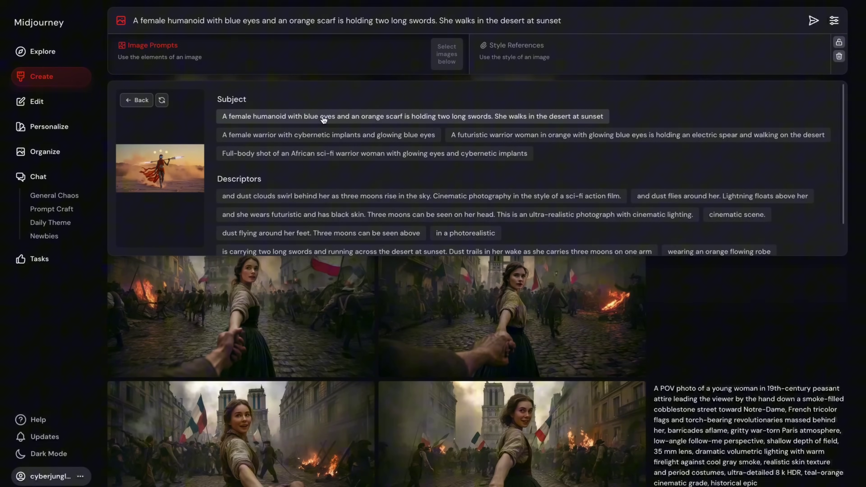
pyautogui.scroll(-1, 351, 173)
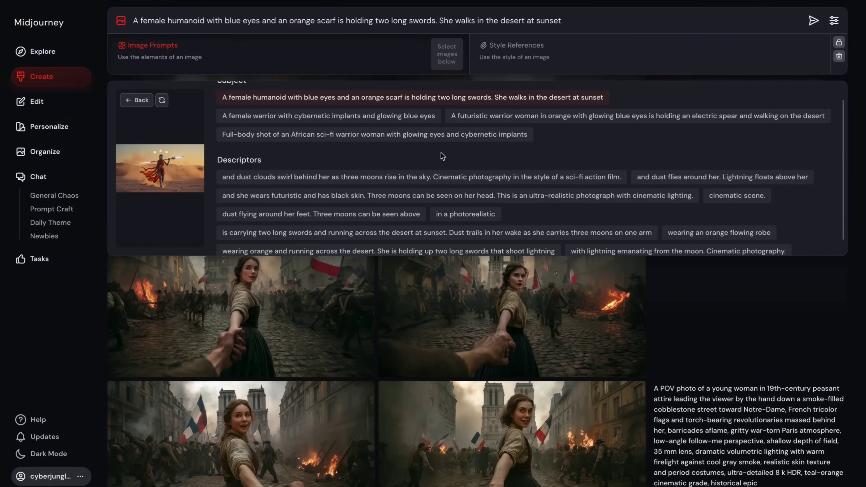
pyautogui.click(443, 178)
pyautogui.write('Cinema')
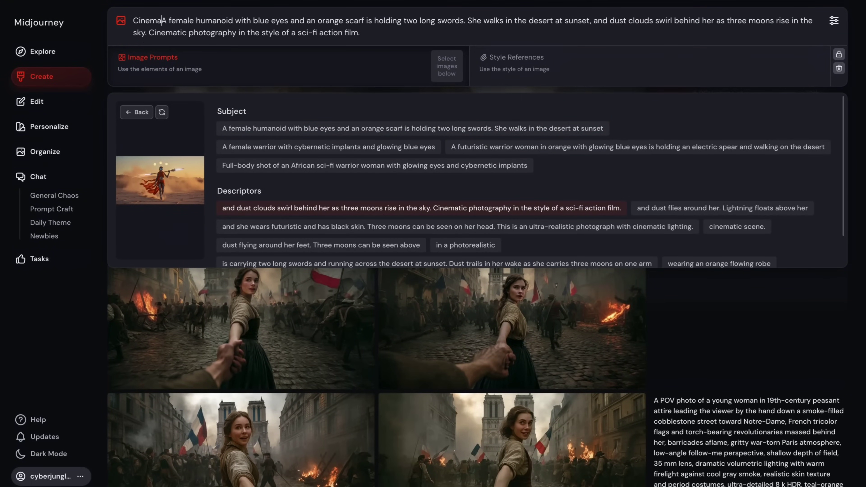
pyautogui.write('tic photo of')
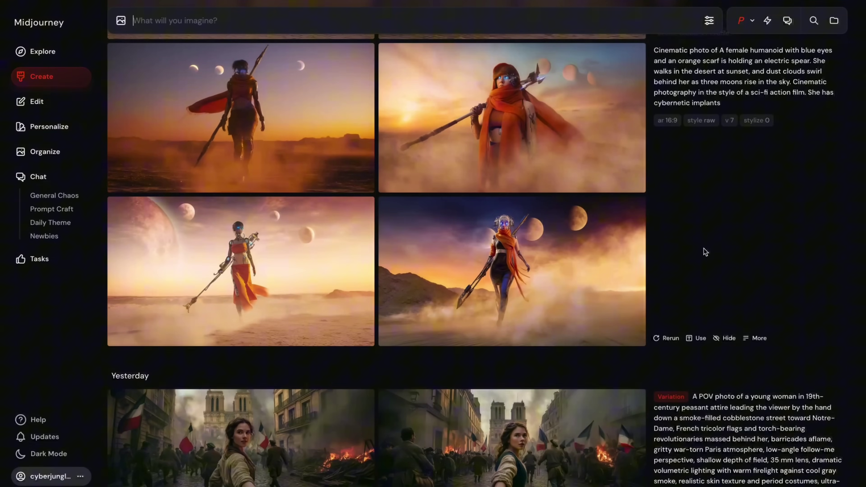
# Recall the warrior prompt and attach the desert warrior image as an image prompt
pyautogui.write('Cinematic photo of A female humanoid with blue eyes and an orange scarf is holding an electric spear. She walks in the desert at sunset, and dust clouds swirl behind her as three moons rise in the sky. Cinematic photography in the style of a sci-fi action film. She has cybernetic implants --ar 16:9 --raw --stylize 0')
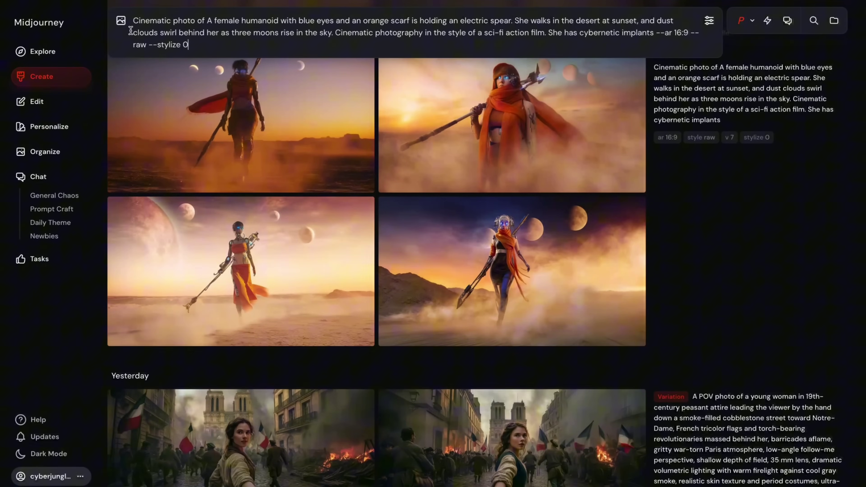
pyautogui.click(120, 24)
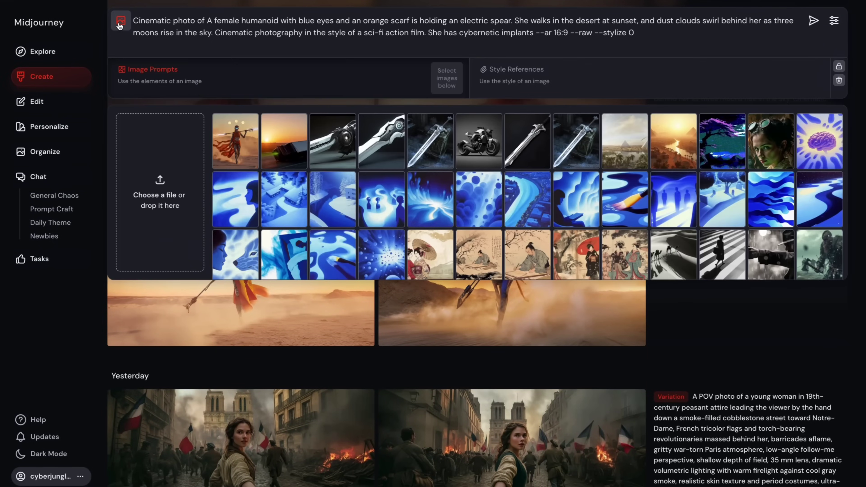
pyautogui.moveTo(234, 136)
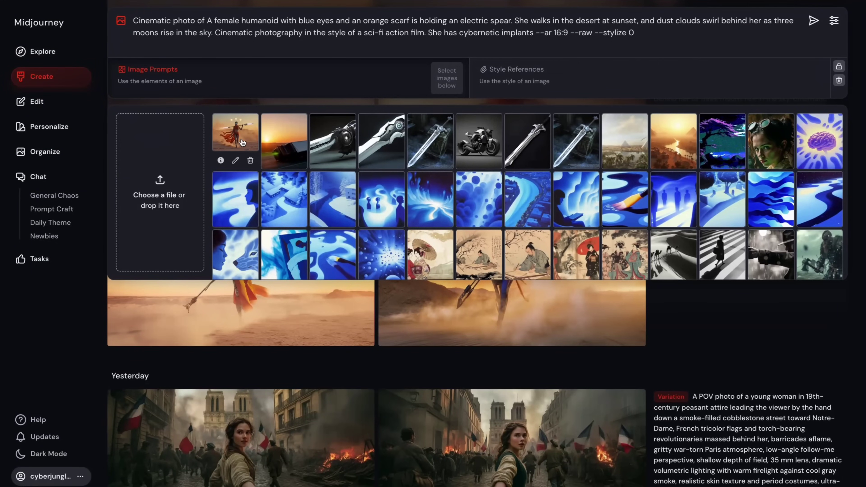
pyautogui.moveTo(244, 144); pyautogui.dragTo(327, 90)
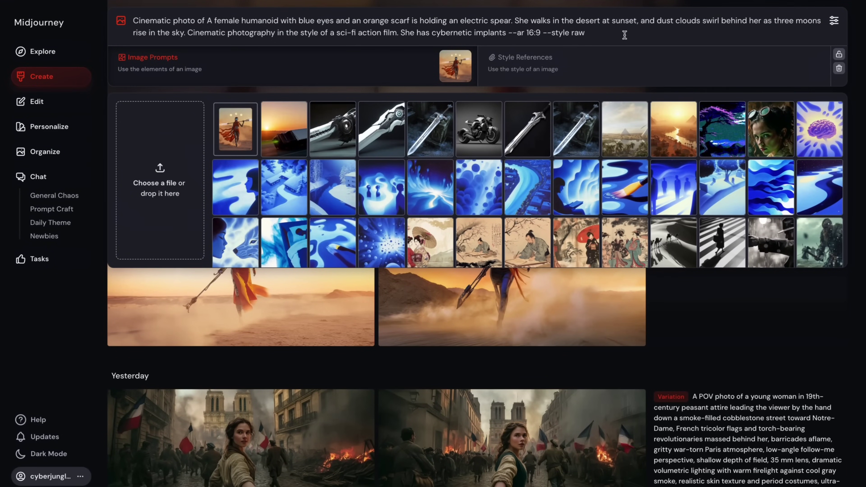
# Set the image weight to --iw 3 and submit the prompt
pyautogui.write('--iw 0.5')
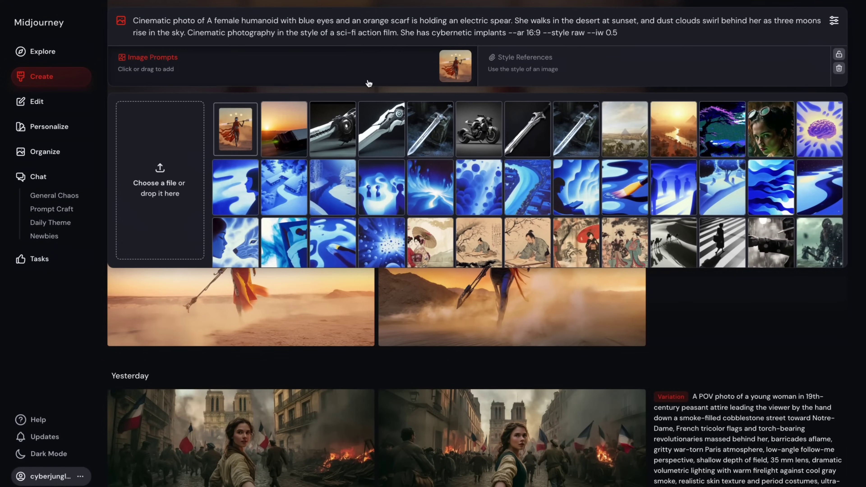
pyautogui.press('BackSpace')
pyautogui.press('BackSpace')
pyautogui.press('BackSpace')
pyautogui.write('3')
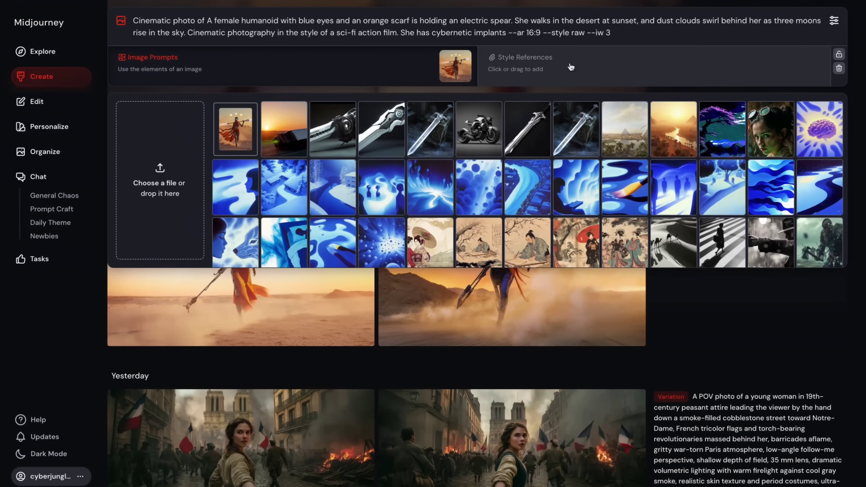
pyautogui.moveTo(457, 72)
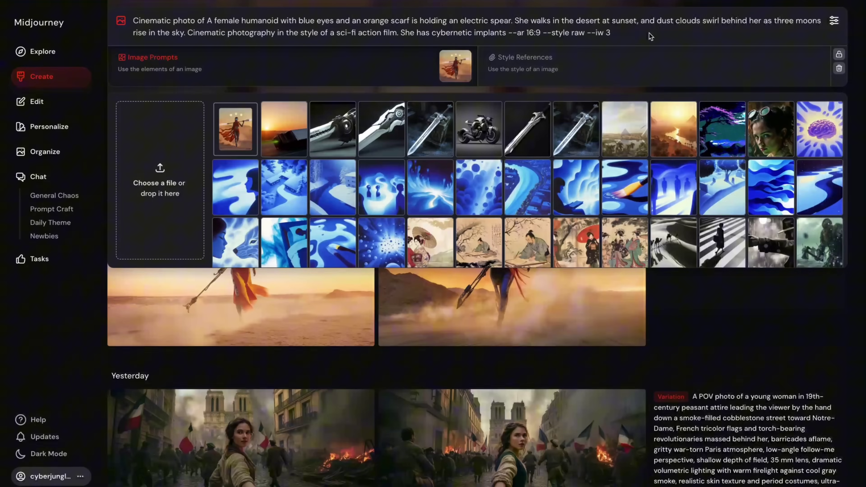
pyautogui.press('Return')
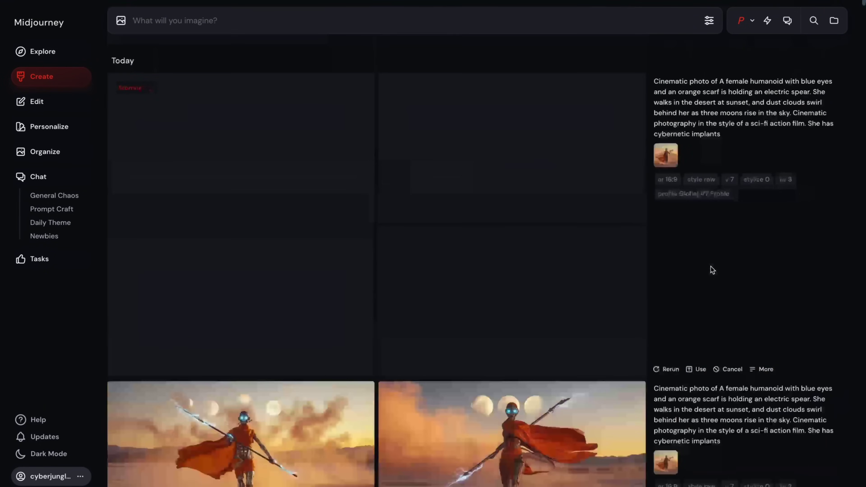
# Upload the neon skull man PNG and show its suggested subjects and descriptors
pyautogui.click(473, 470)
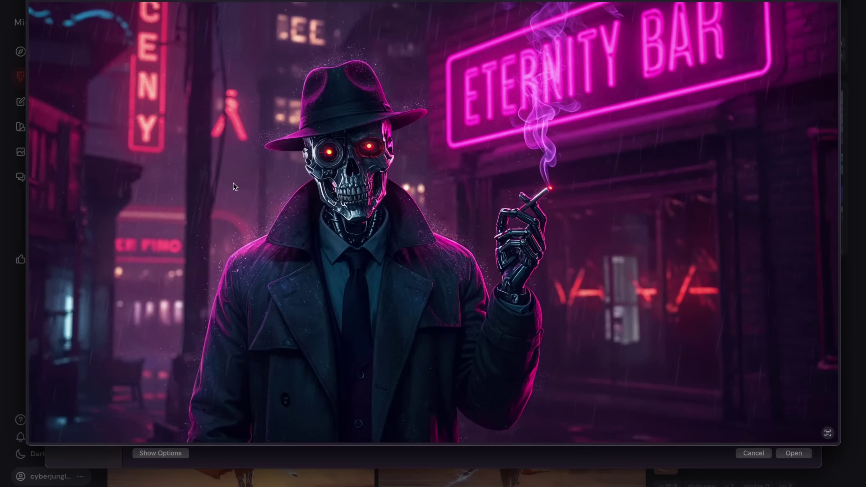
pyautogui.press('space')
pyautogui.press('Return')
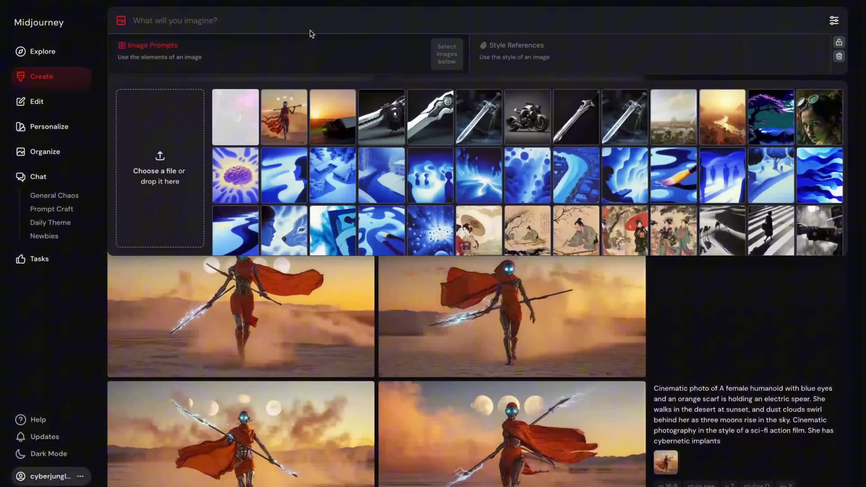
pyautogui.click(220, 135)
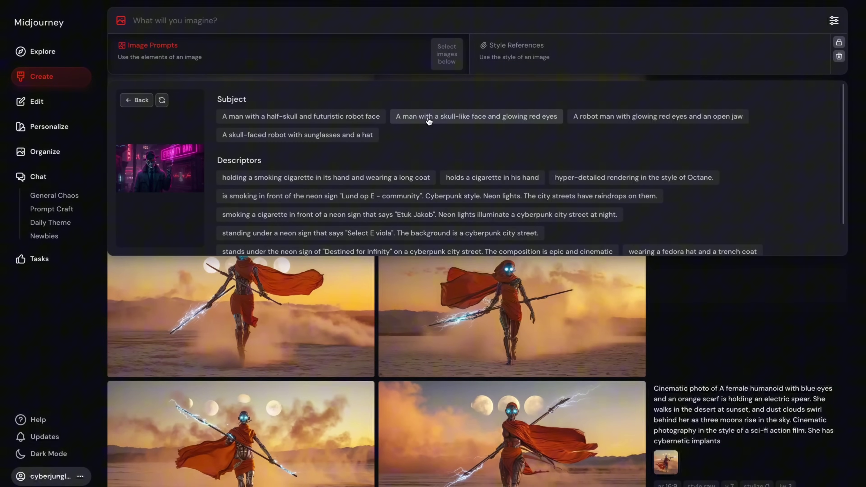
# Combine the skull-like face subject with the cigarette/long-coat and neon-sign city street descriptors
pyautogui.click(429, 120)
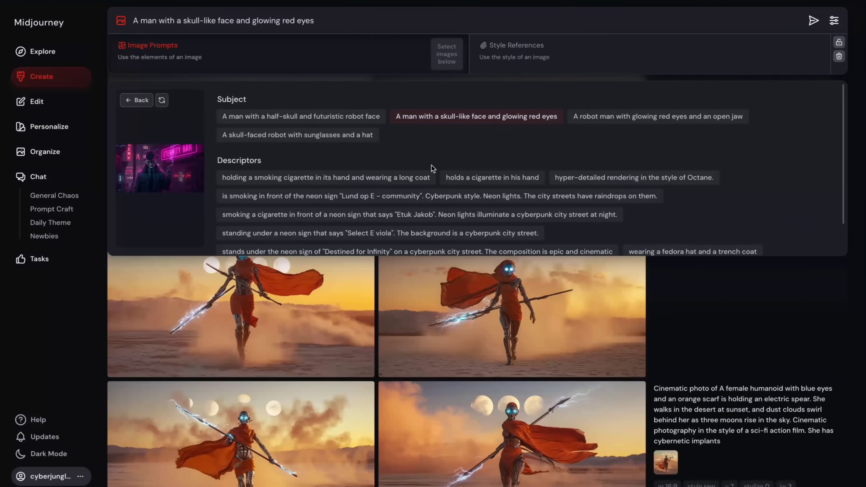
pyautogui.scroll(-1, 352, 151)
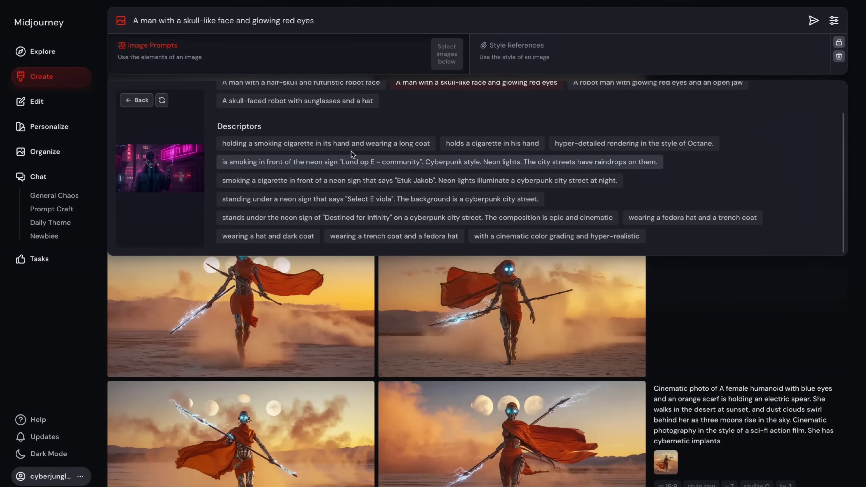
pyautogui.click(330, 144)
pyautogui.click(346, 187)
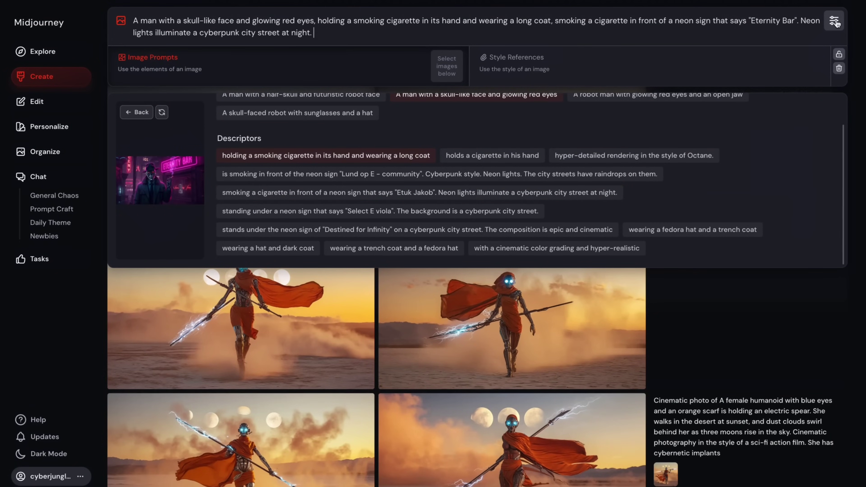
# Switch Mode to Standard, raise Stylization to 300, and submit the skull-man prompt
pyautogui.click(834, 21)
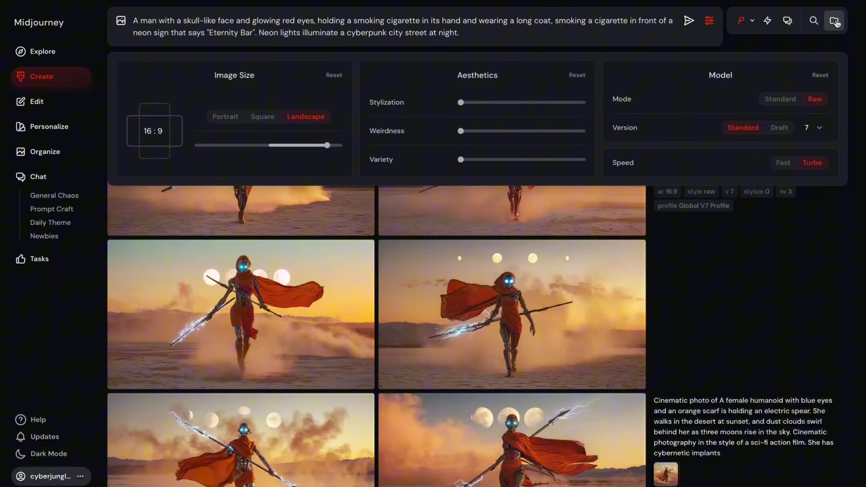
pyautogui.click(789, 101)
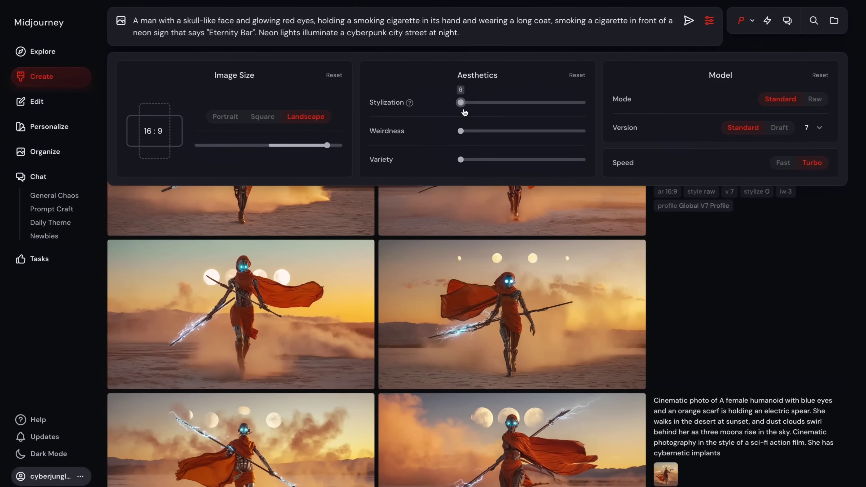
pyautogui.moveTo(462, 102); pyautogui.dragTo(498, 103)
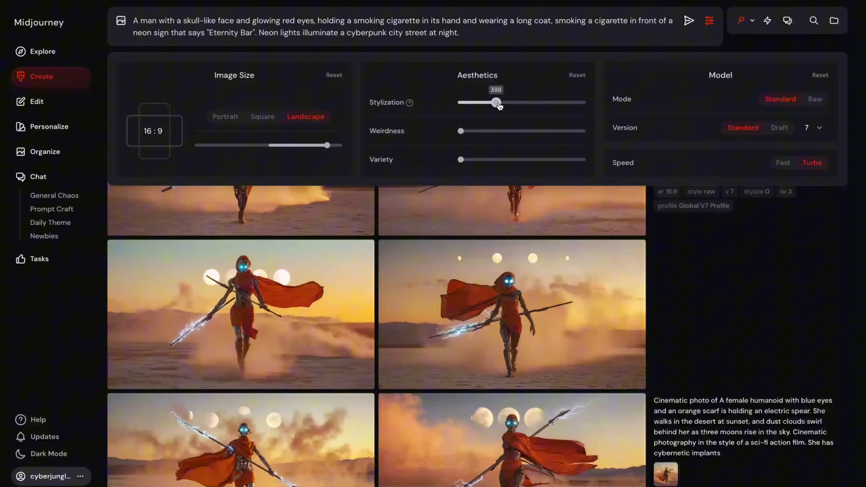
pyautogui.click(638, 33)
pyautogui.press('Return')
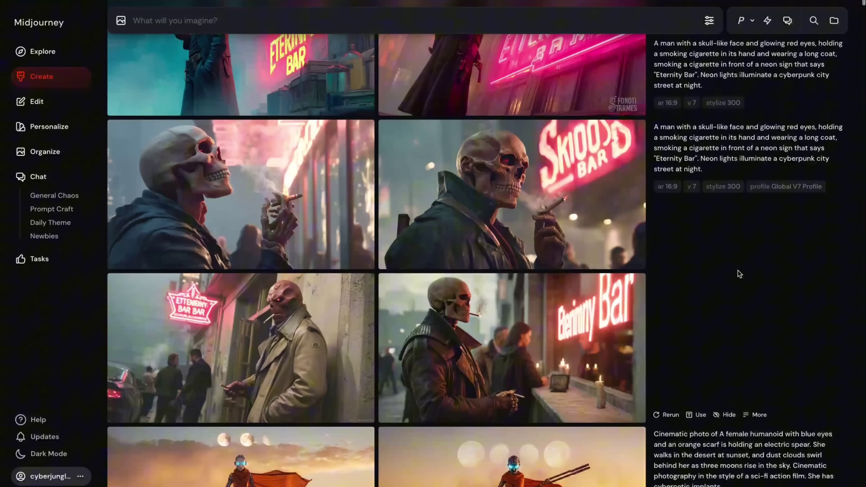
pyautogui.moveTo(568, 320)
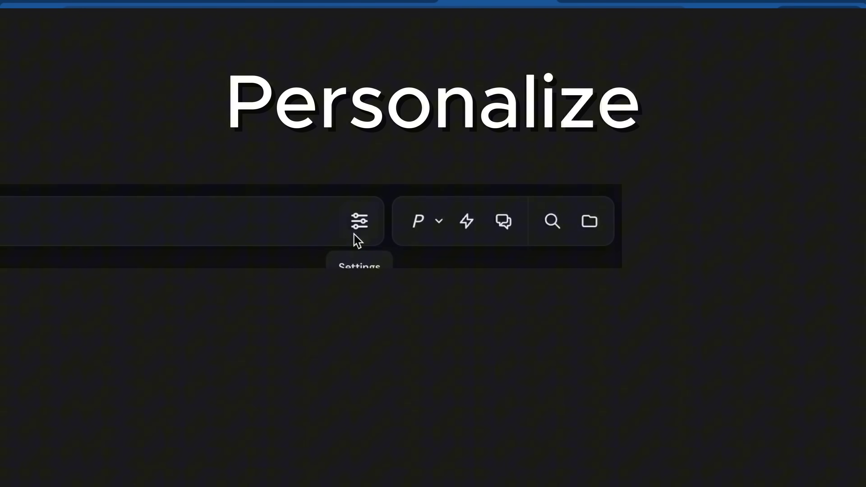
# Toggle the Personalize (P) button on and off, leaving personalization off
pyautogui.click(416, 227)
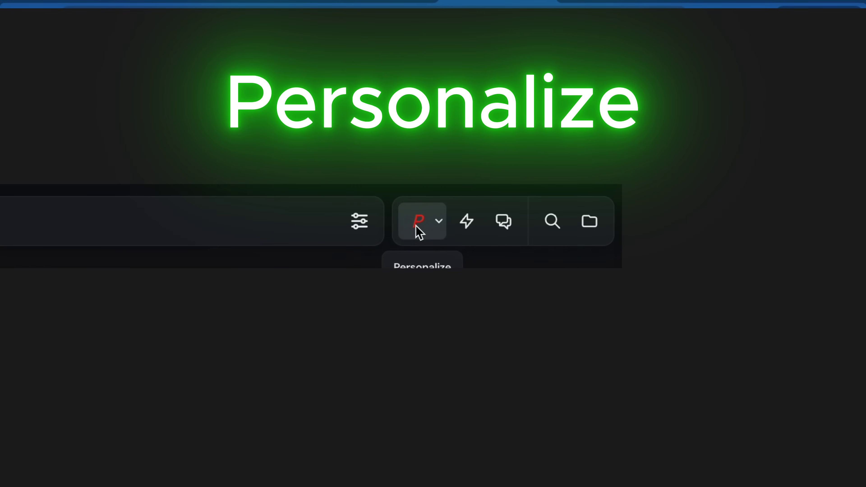
pyautogui.click(417, 227)
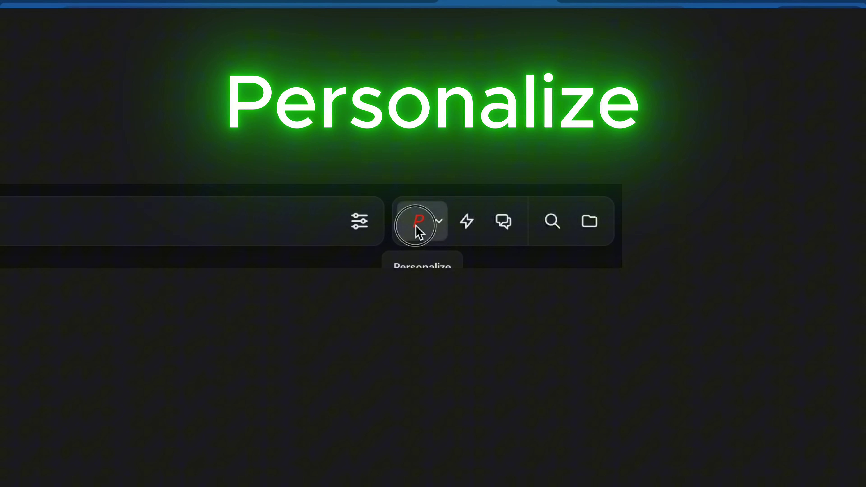
pyautogui.click(417, 226)
pyautogui.click(416, 226)
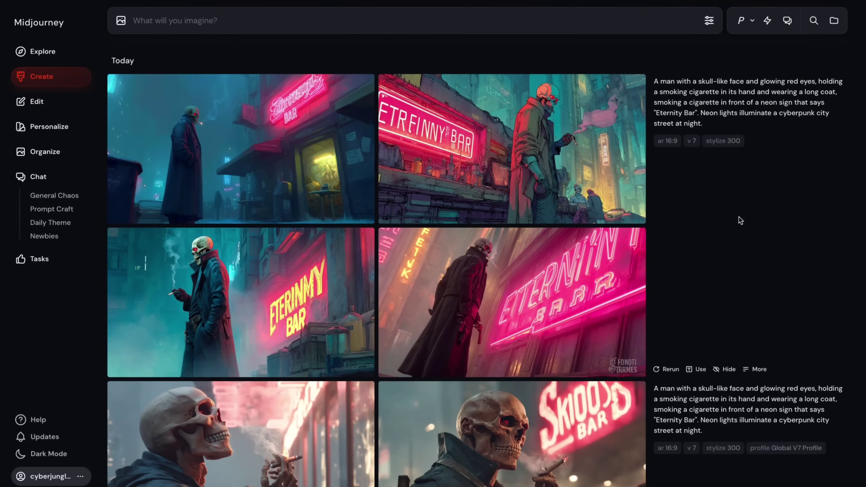
pyautogui.moveTo(512, 243)
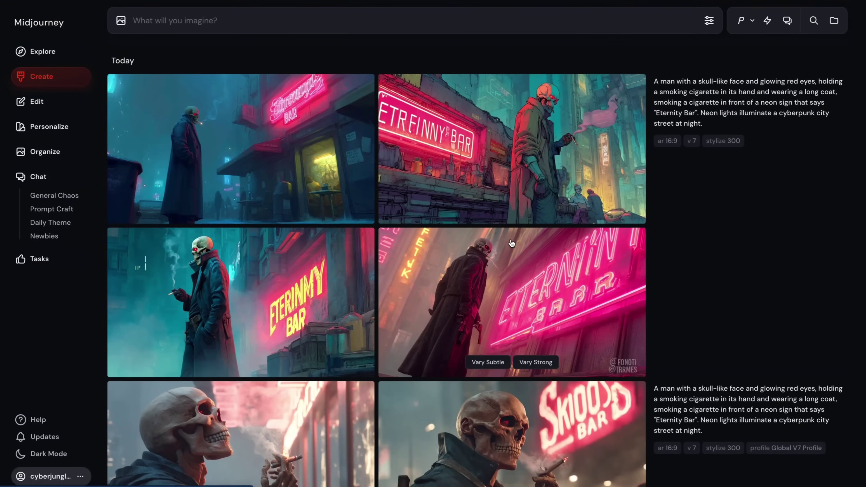
pyautogui.click(326, 77)
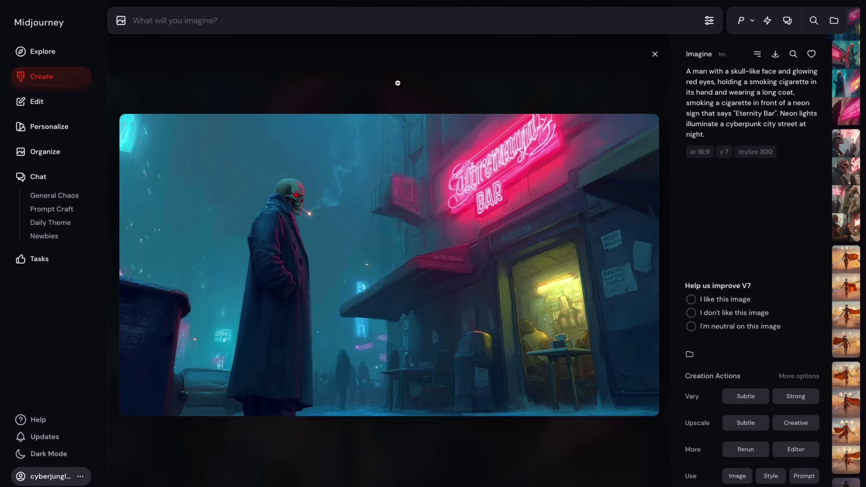
pyautogui.click(403, 77)
pyautogui.click(238, 277)
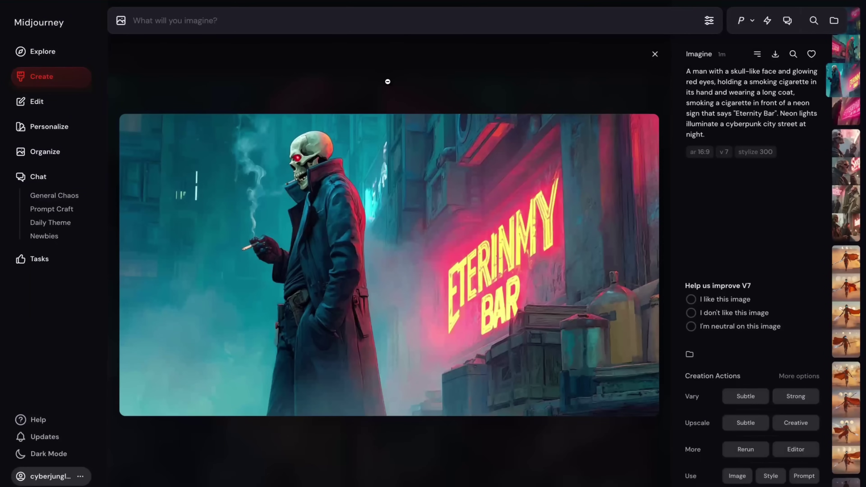
pyautogui.click(388, 82)
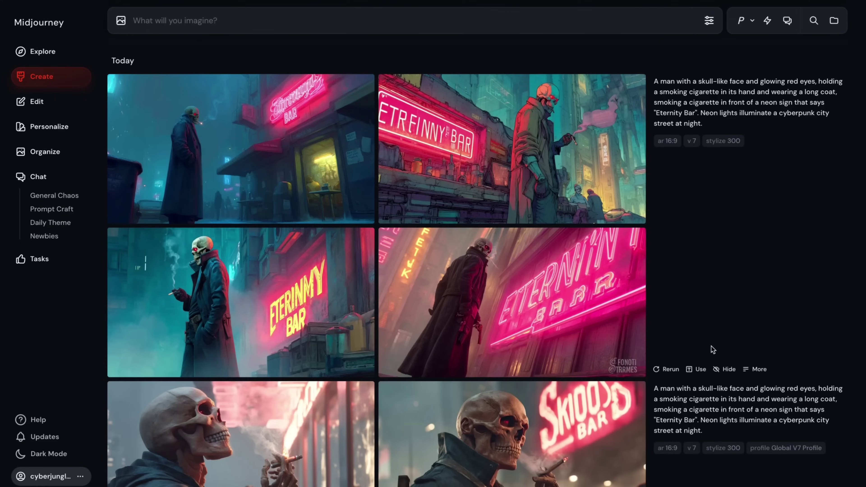
# Reuse the Eternity Bar prompt with the neon skull image as image prompt at --iw 3
pyautogui.click(693, 370)
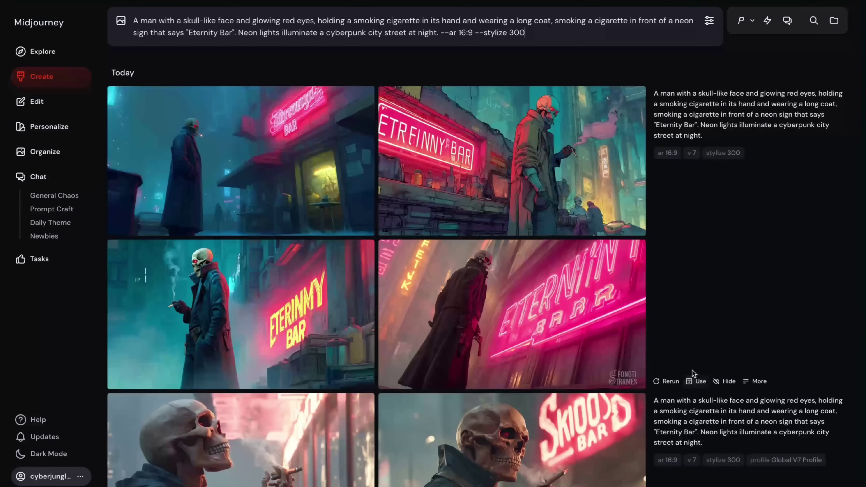
pyautogui.click(120, 21)
pyautogui.click(136, 110)
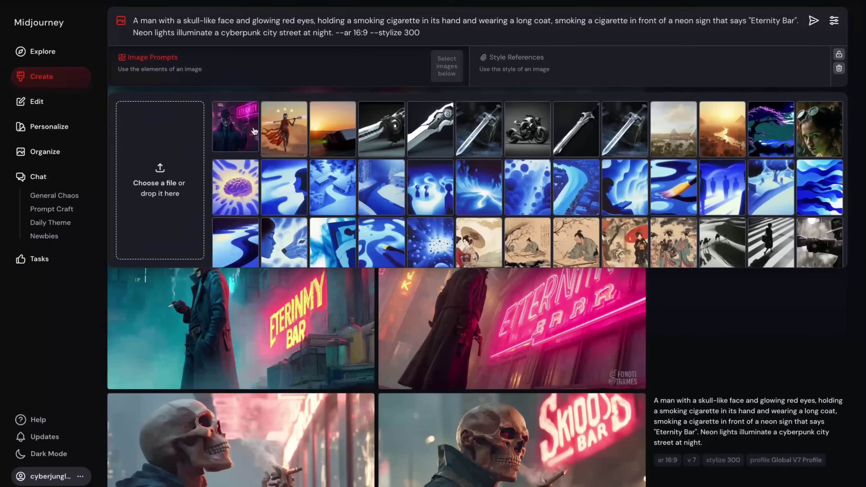
pyautogui.moveTo(223, 126); pyautogui.dragTo(382, 73)
pyautogui.write('--iw')
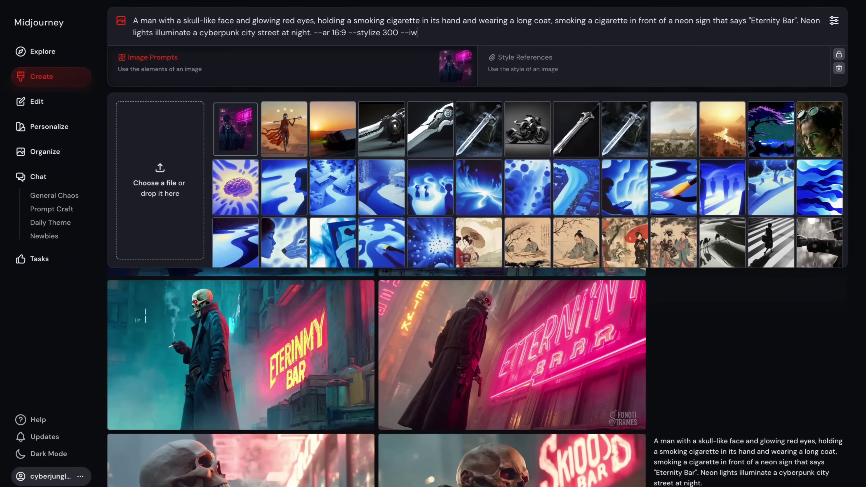
pyautogui.write(' 3')
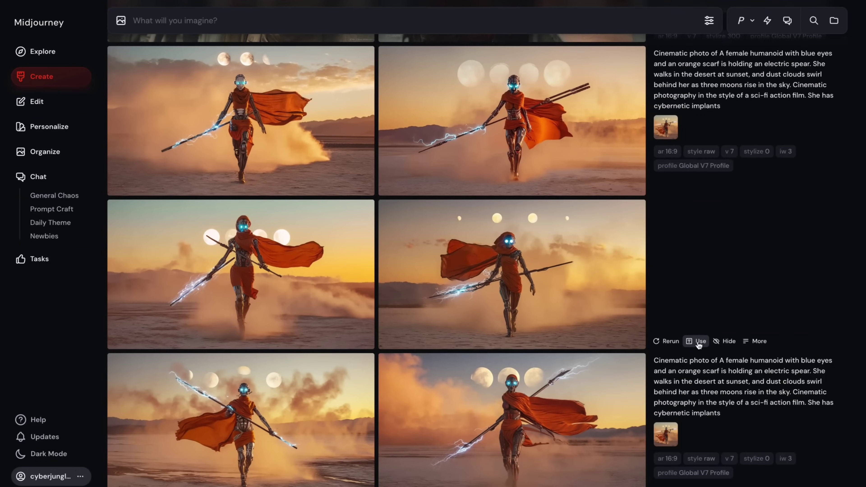
# Reuse the desert warrior prompt, deleting the cinematic sentence and removing its image prompt
pyautogui.click(699, 343)
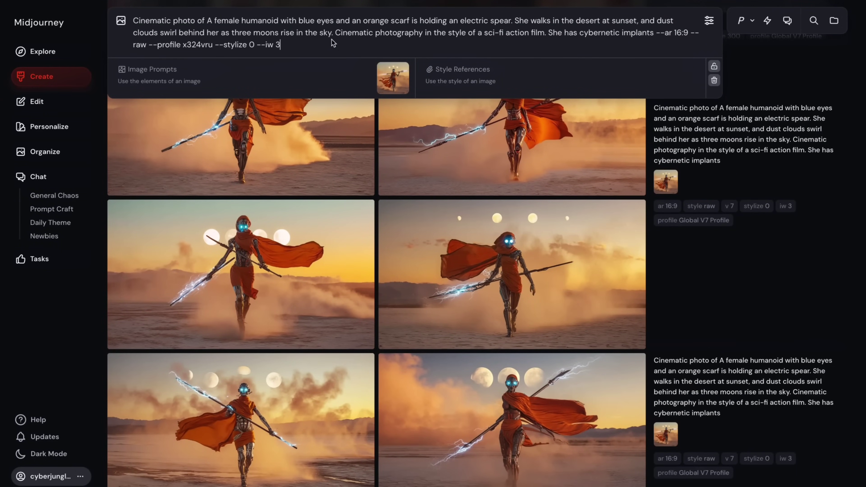
pyautogui.moveTo(336, 33); pyautogui.dragTo(653, 37)
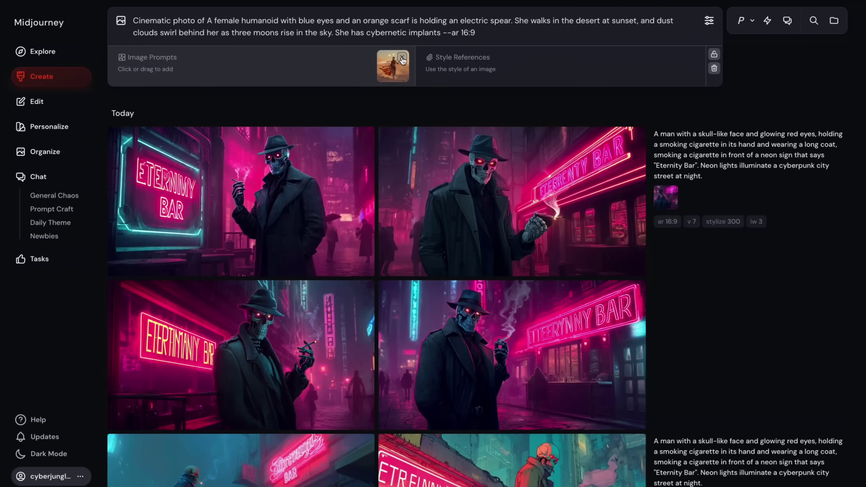
pyautogui.click(402, 58)
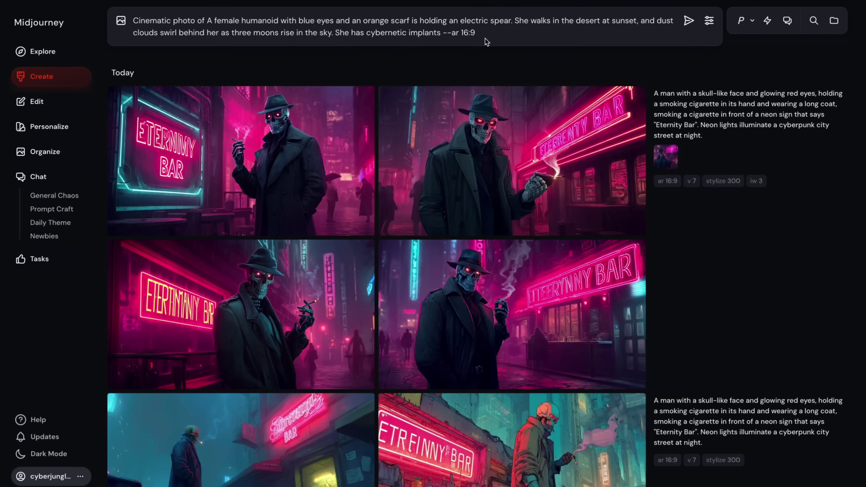
# Add the neon skull image as a style reference
pyautogui.click(120, 23)
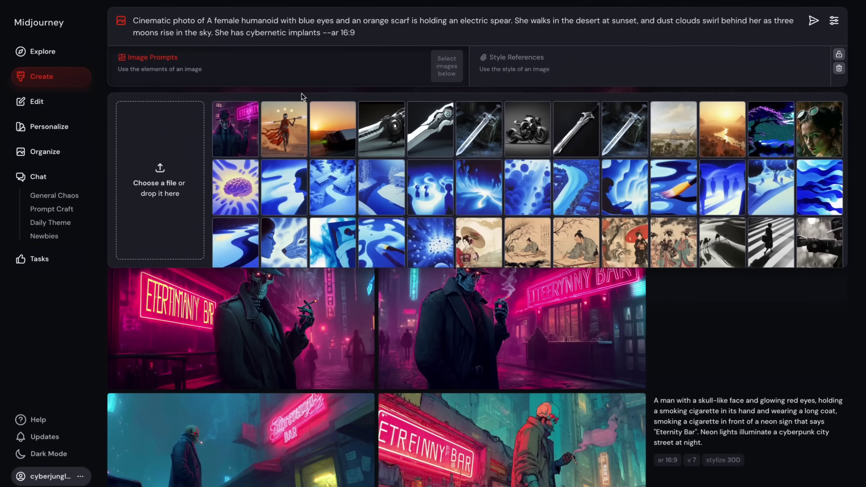
pyautogui.moveTo(233, 127)
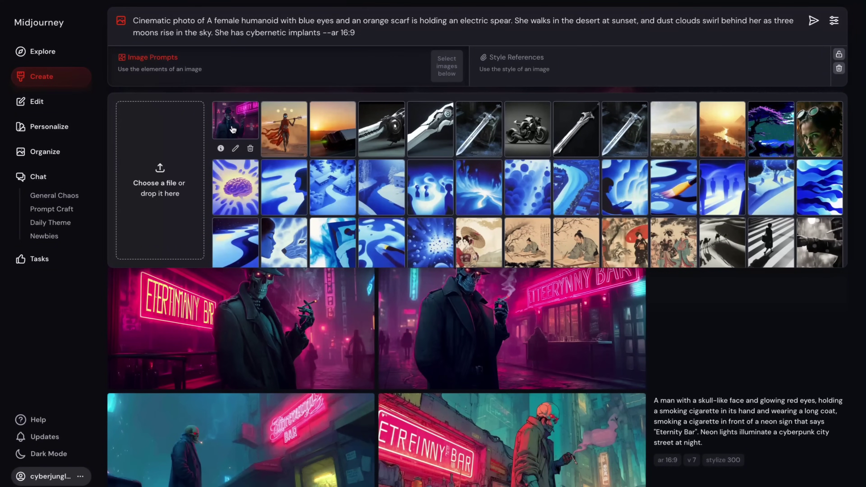
pyautogui.moveTo(232, 127); pyautogui.dragTo(573, 77)
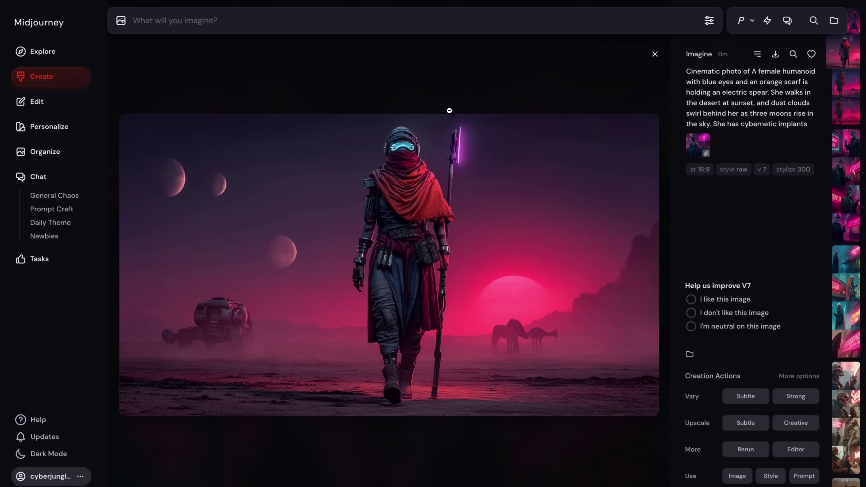
# Inspect the bottom-right and top-right stylize 0 desert warrior images full size, then return to the grid
pyautogui.click(436, 80)
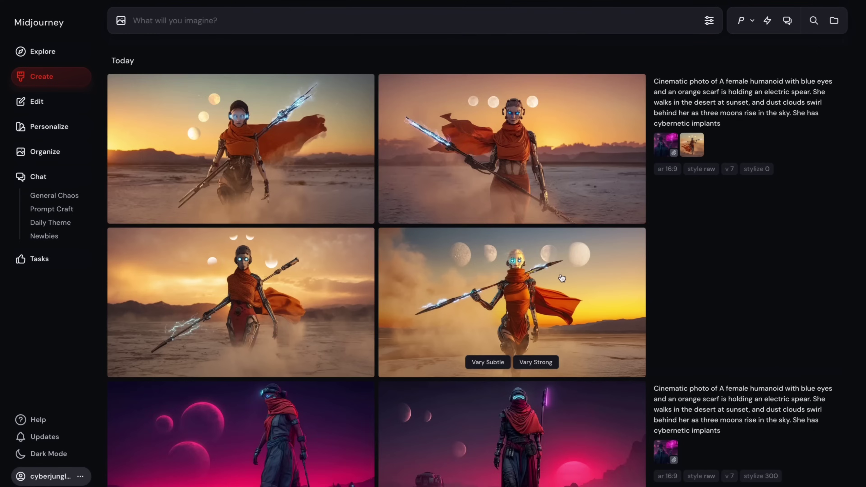
pyautogui.click(561, 275)
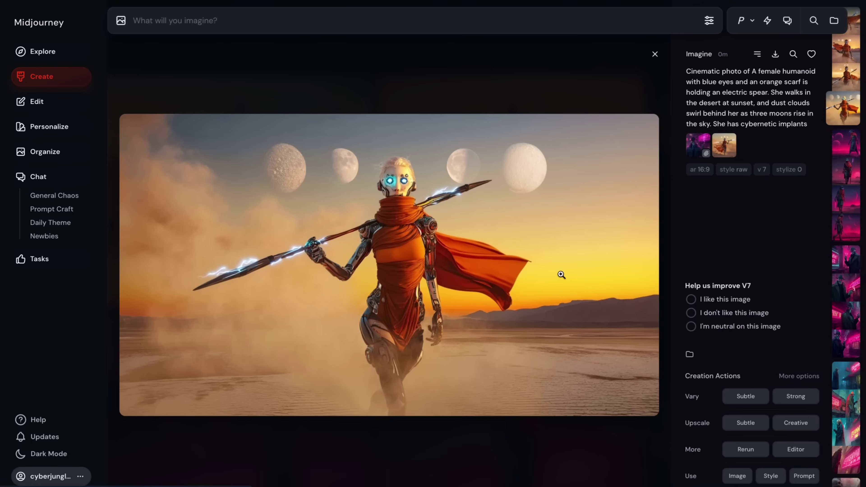
pyautogui.click(463, 80)
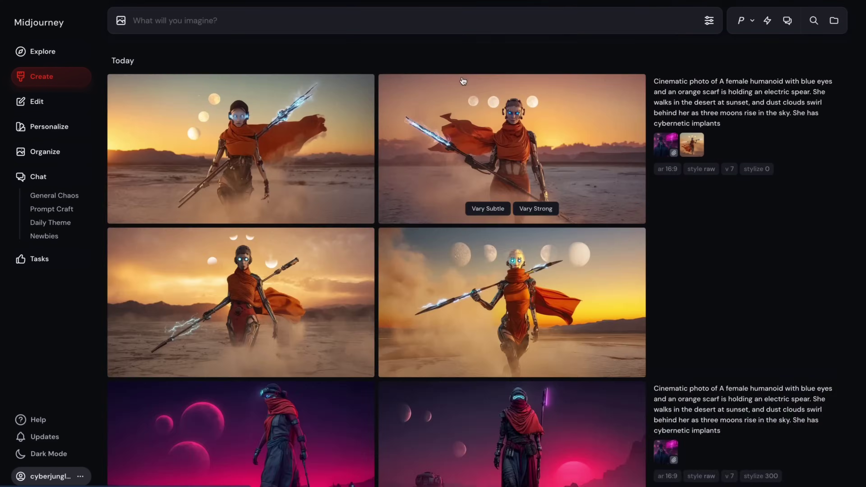
pyautogui.click(463, 80)
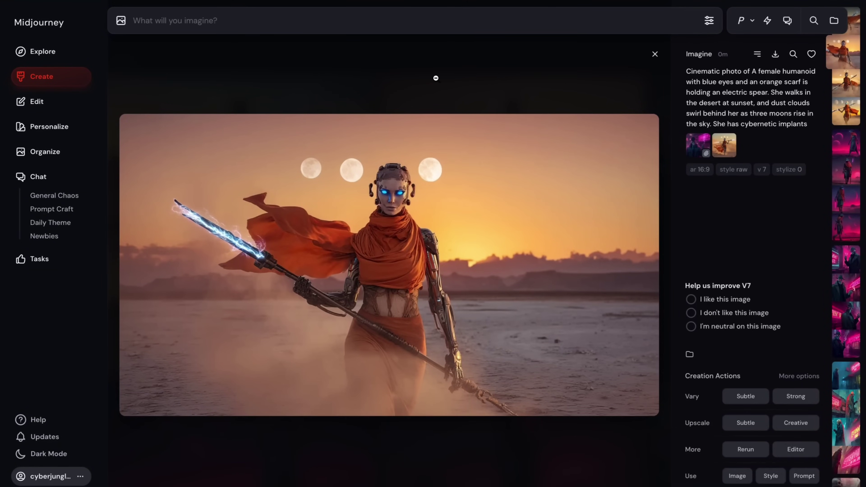
pyautogui.click(436, 77)
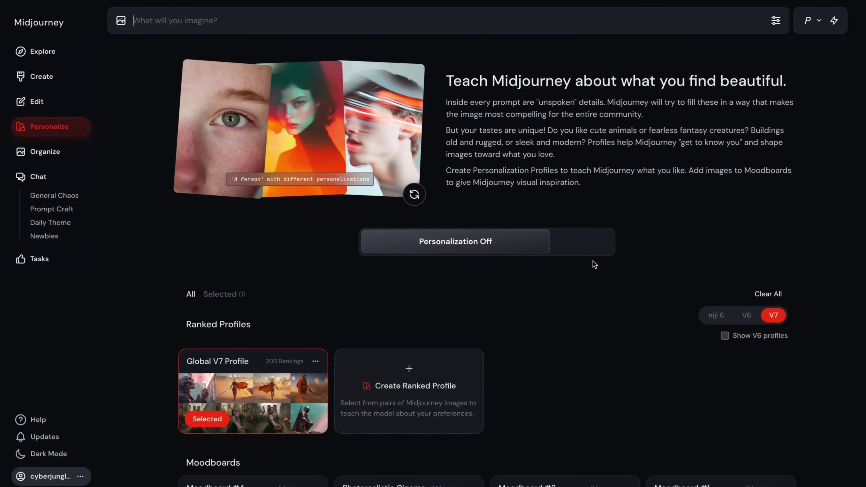
# Create the empty Moodboard #6 and scroll through Moodboard #5's 18 blue images
pyautogui.scroll(-5, 593, 261)
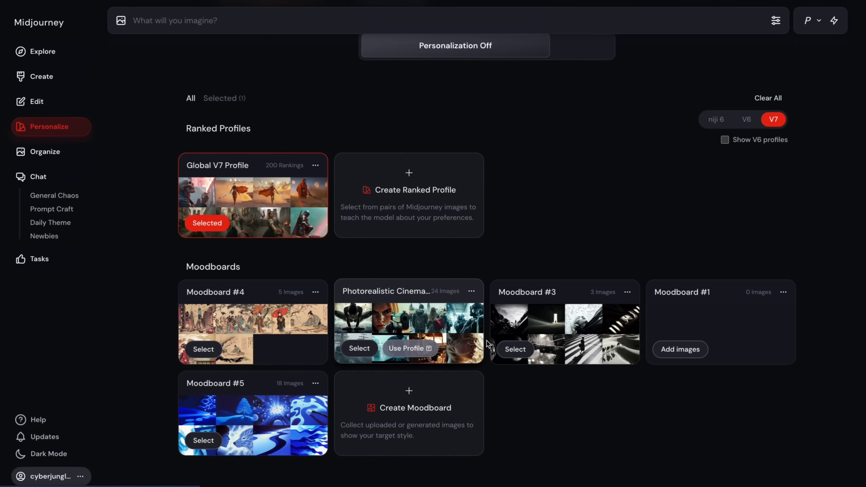
pyautogui.moveTo(498, 357)
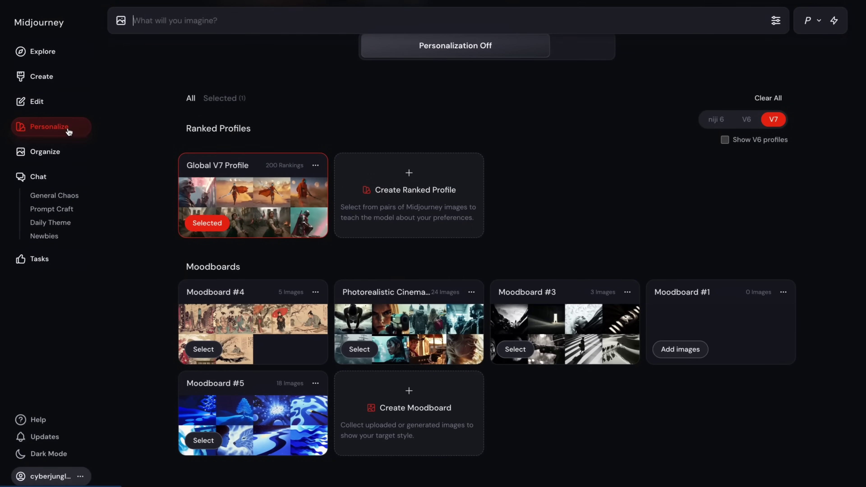
pyautogui.click(419, 413)
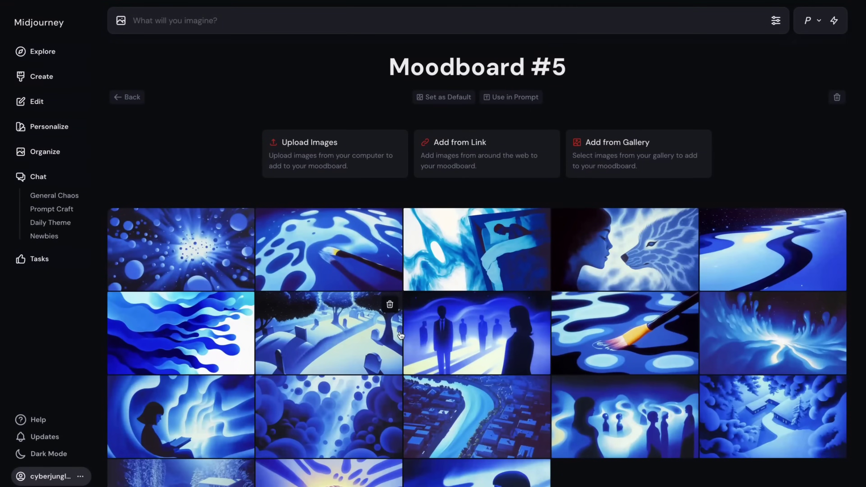
pyautogui.scroll(-3, 401, 336)
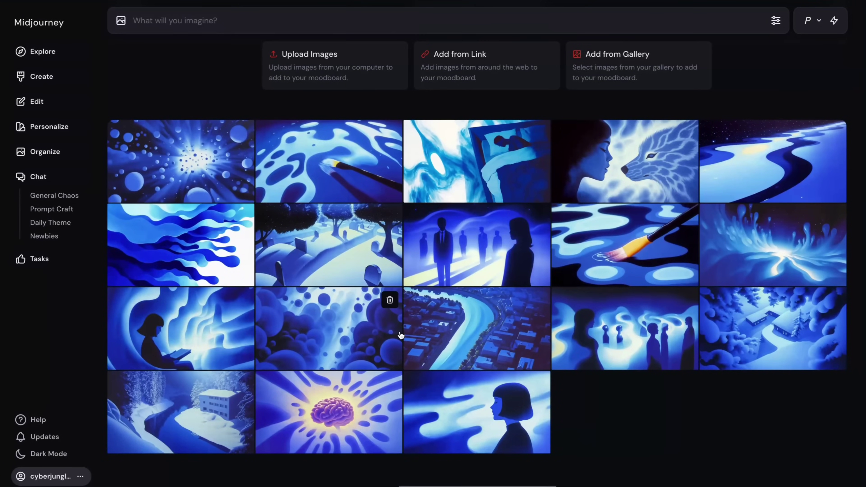
pyautogui.scroll(3, 400, 335)
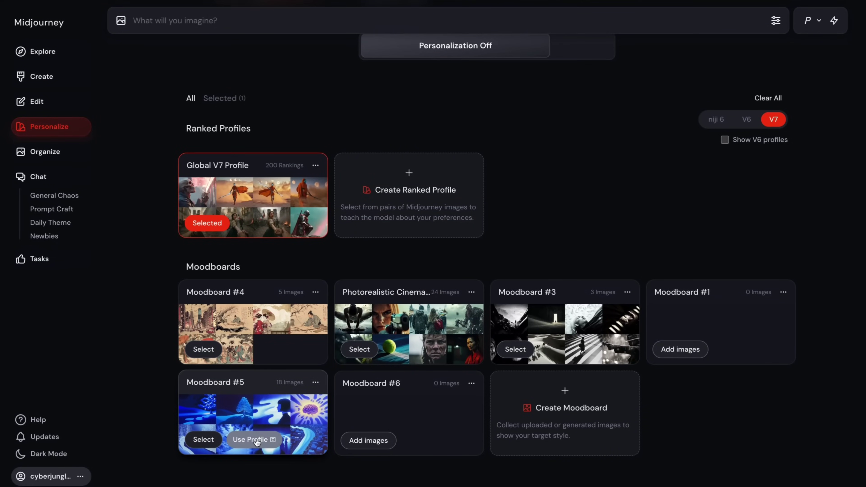
# Take Moodboard #5's profile code for use in the prompt
pyautogui.click(254, 440)
pyautogui.click(255, 23)
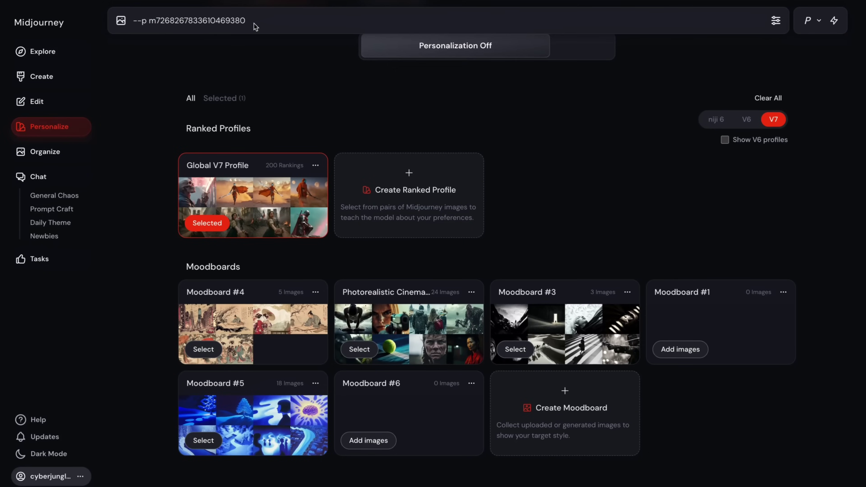
pyautogui.moveTo(253, 424)
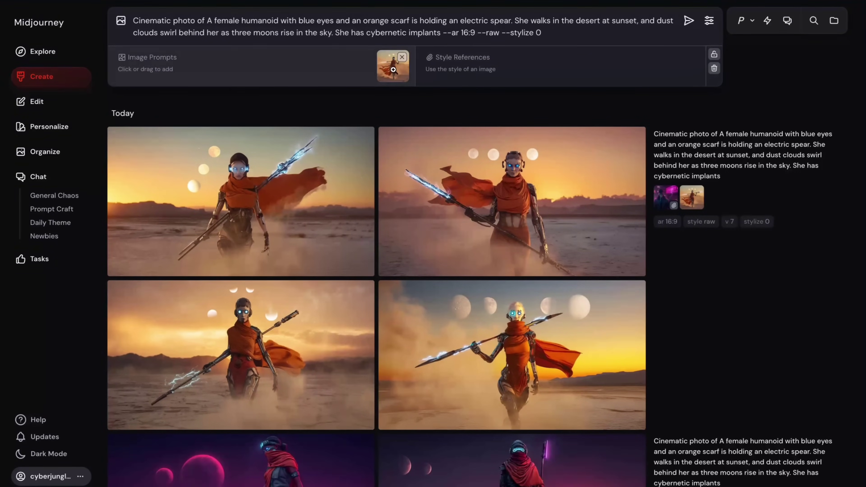
# Swap --stylize 0 for the profile code in the desert cyborg prompt, regenerate, and view the blue results
pyautogui.click(405, 57)
pyautogui.click(567, 36)
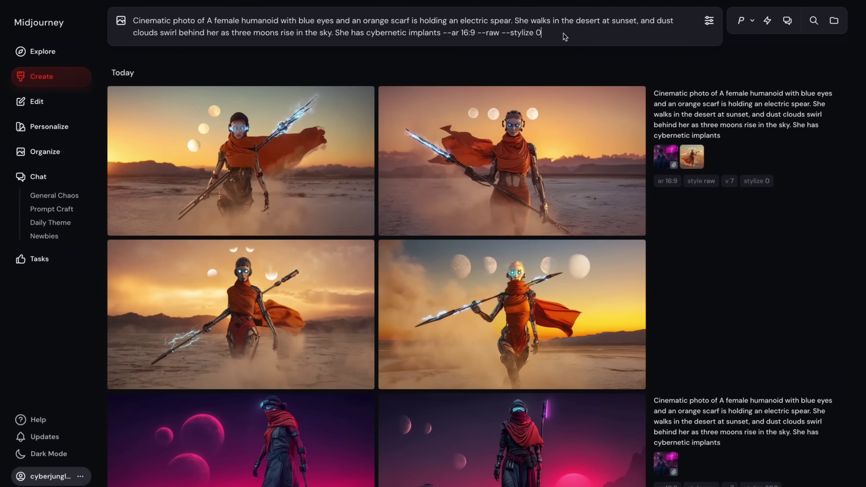
pyautogui.press('BackSpace')
pyautogui.press('BackSpace')
pyautogui.press('BackSpace')
pyautogui.press('BackSpace')
pyautogui.press('BackSpace')
pyautogui.press('BackSpace')
pyautogui.press('BackSpace')
pyautogui.press('BackSpace')
pyautogui.press('BackSpace')
pyautogui.press('BackSpace')
pyautogui.press('BackSpace')
pyautogui.hotkey('ctrl', 'v')
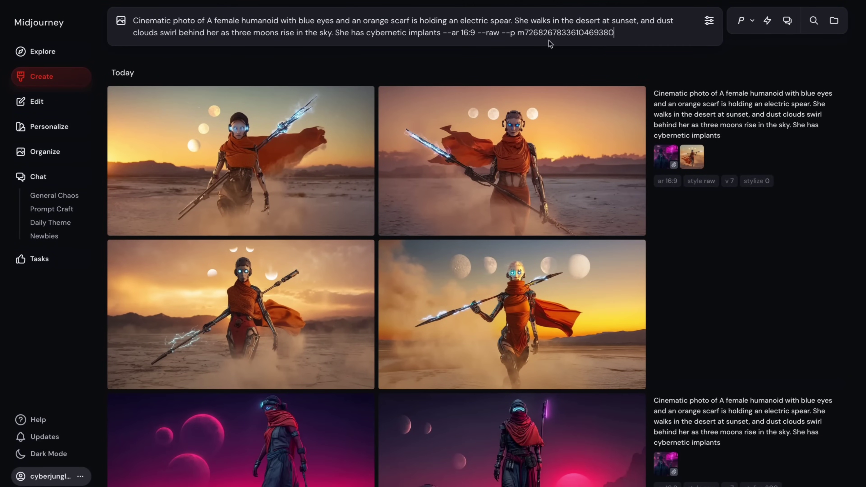
pyautogui.press('Return')
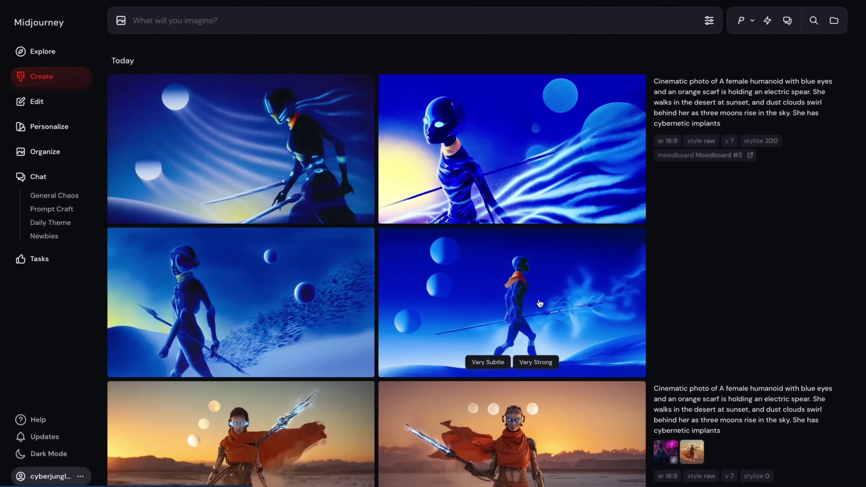
pyautogui.click(559, 185)
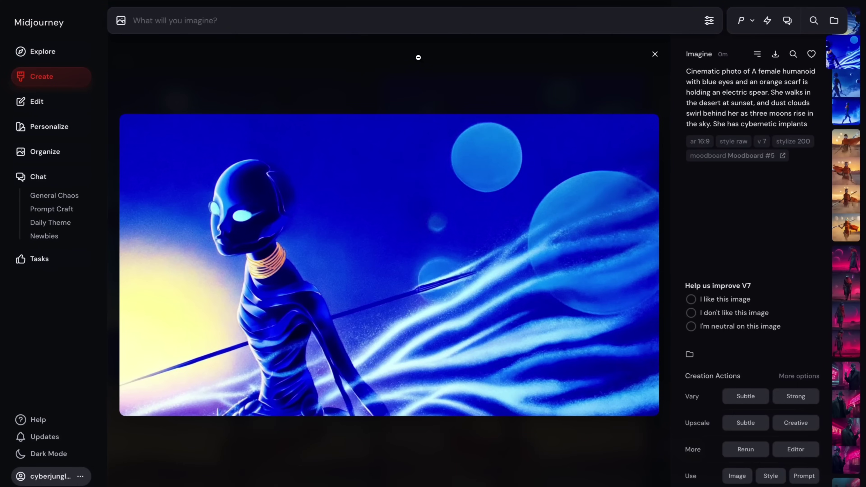
pyautogui.press('Right')
pyautogui.press('Right')
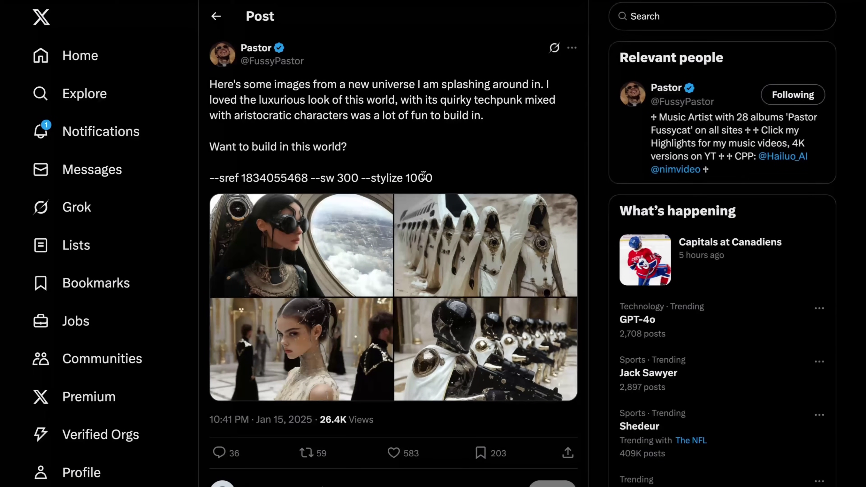
pyautogui.moveTo(208, 178); pyautogui.dragTo(308, 179)
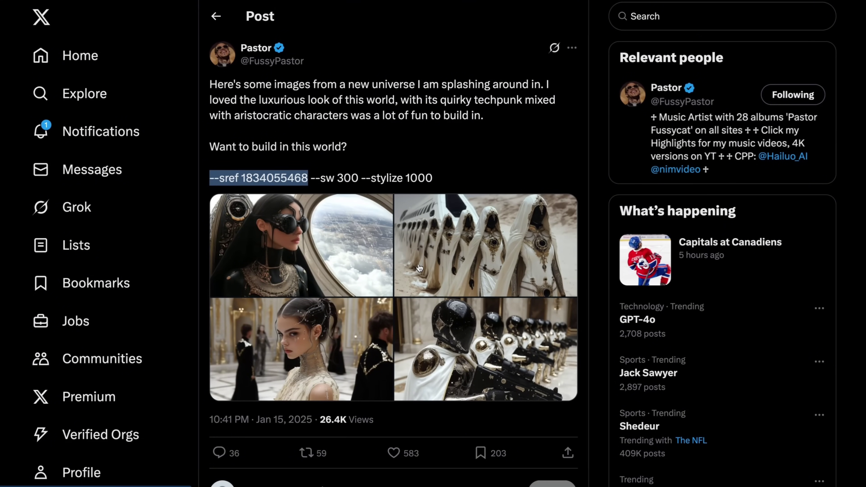
pyautogui.click(334, 41)
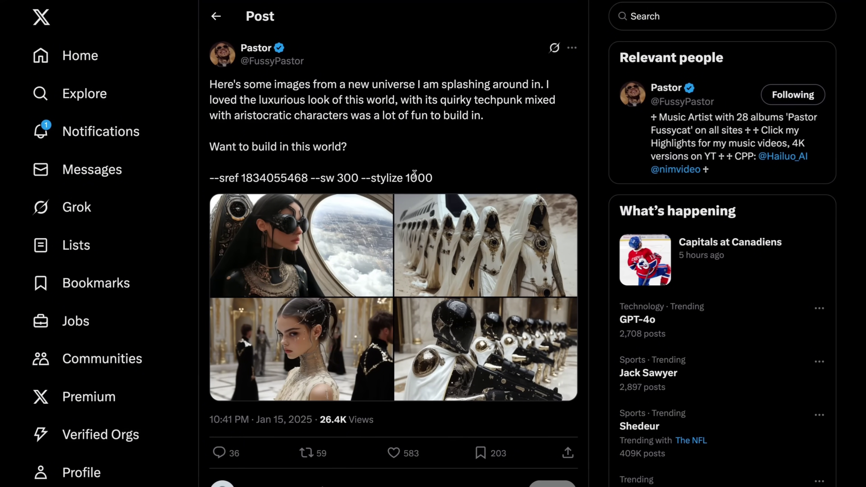
pyautogui.moveTo(304, 177); pyautogui.dragTo(209, 180)
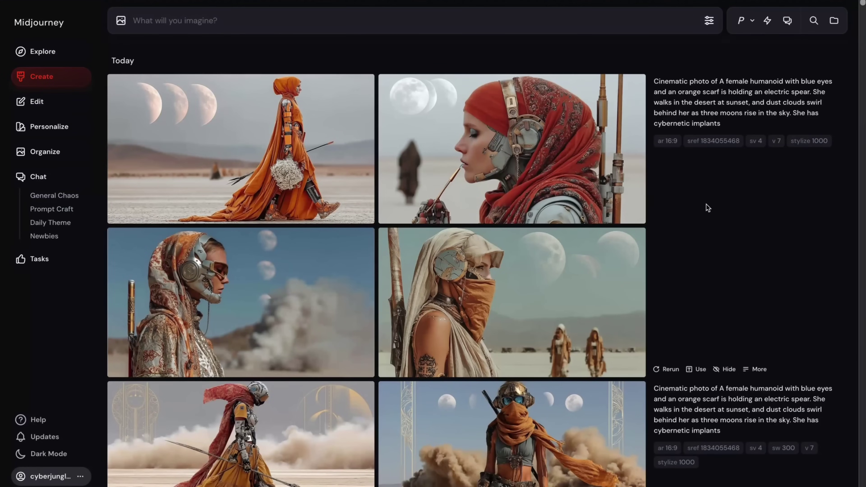
# View the silver-helmet woman and then the bandana-masked warrior results at full size
pyautogui.click(292, 259)
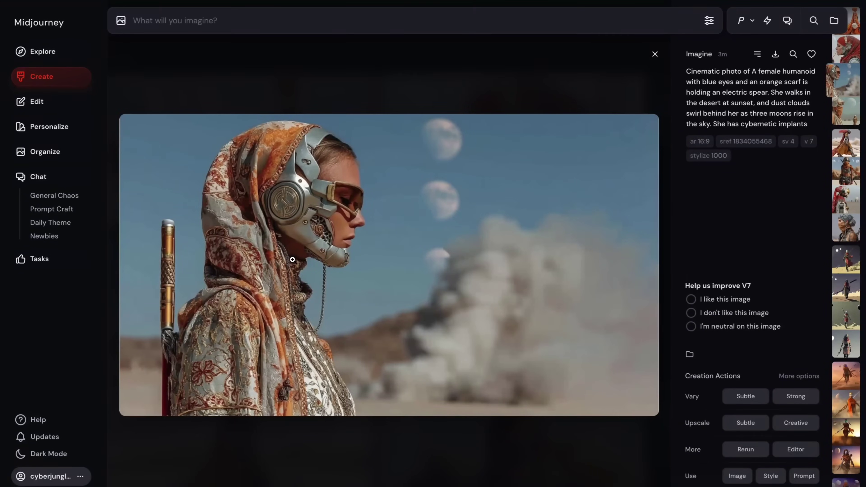
pyautogui.press('Right')
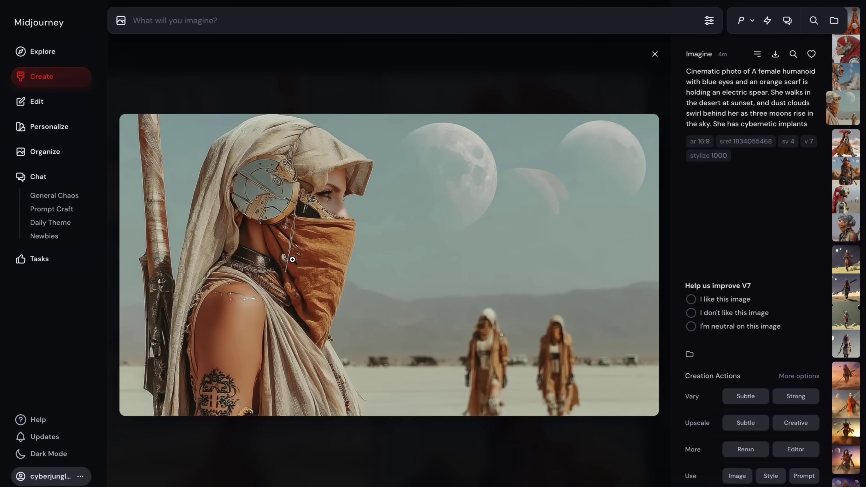
pyautogui.click(362, 36)
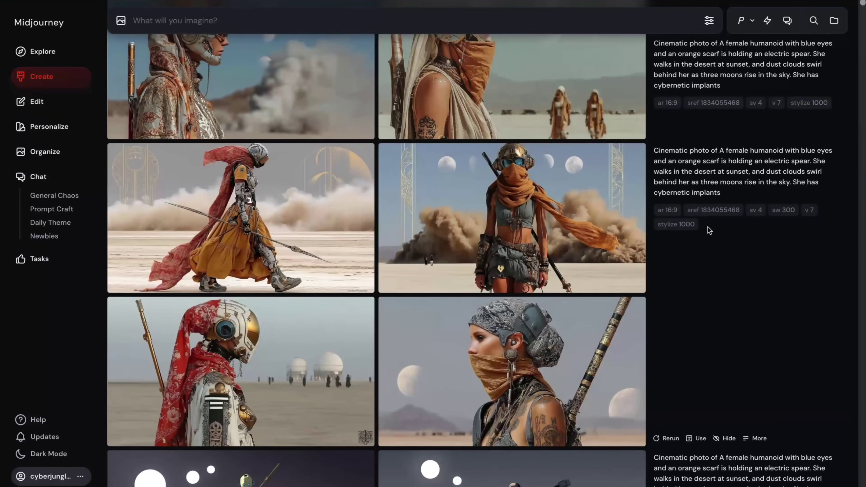
pyautogui.click(511, 355)
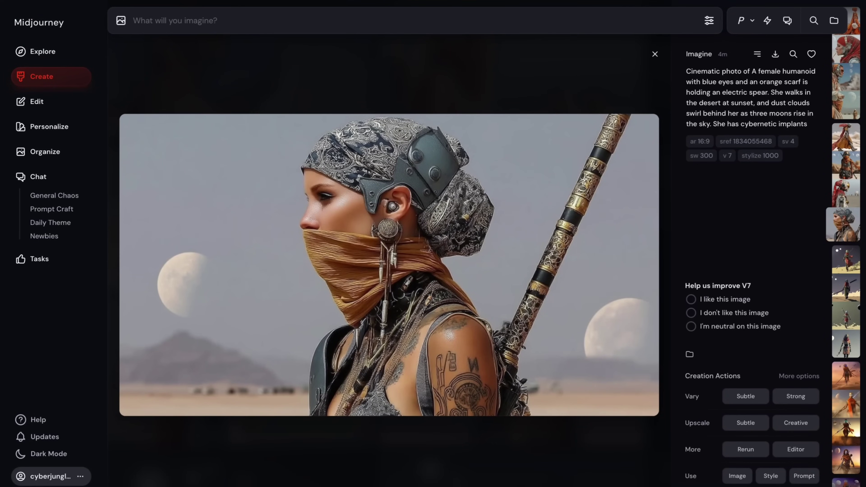